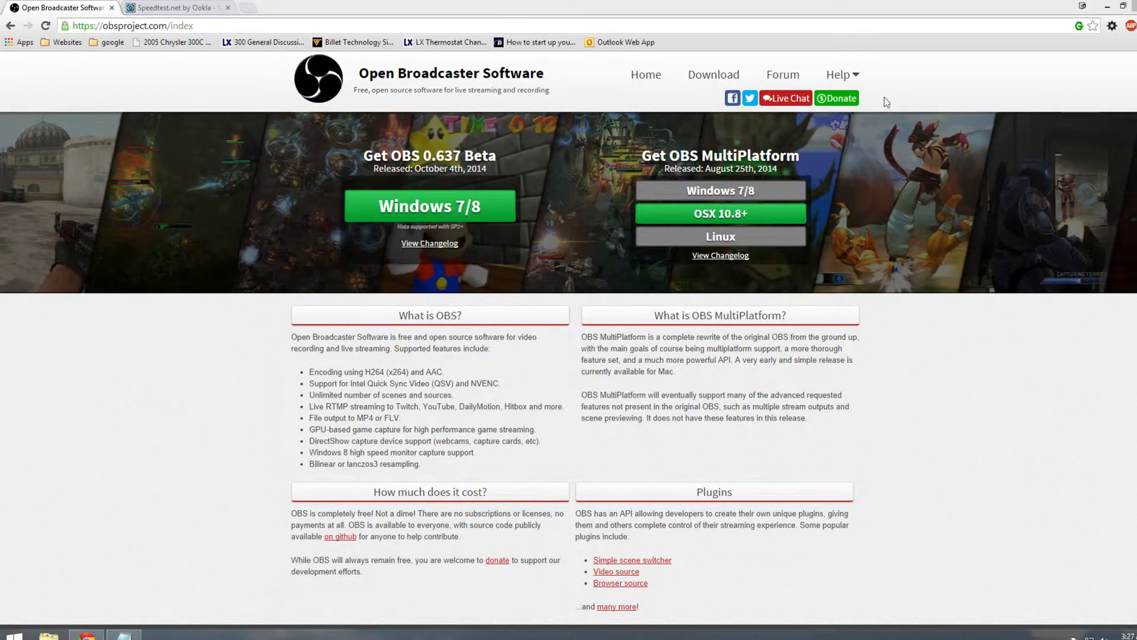
- Open the OBS Stream Settings Estimator and set the CPU type to AMD FX Quad Core or higher
{"action": "mouse_move", "coordinate": [853, 77]}
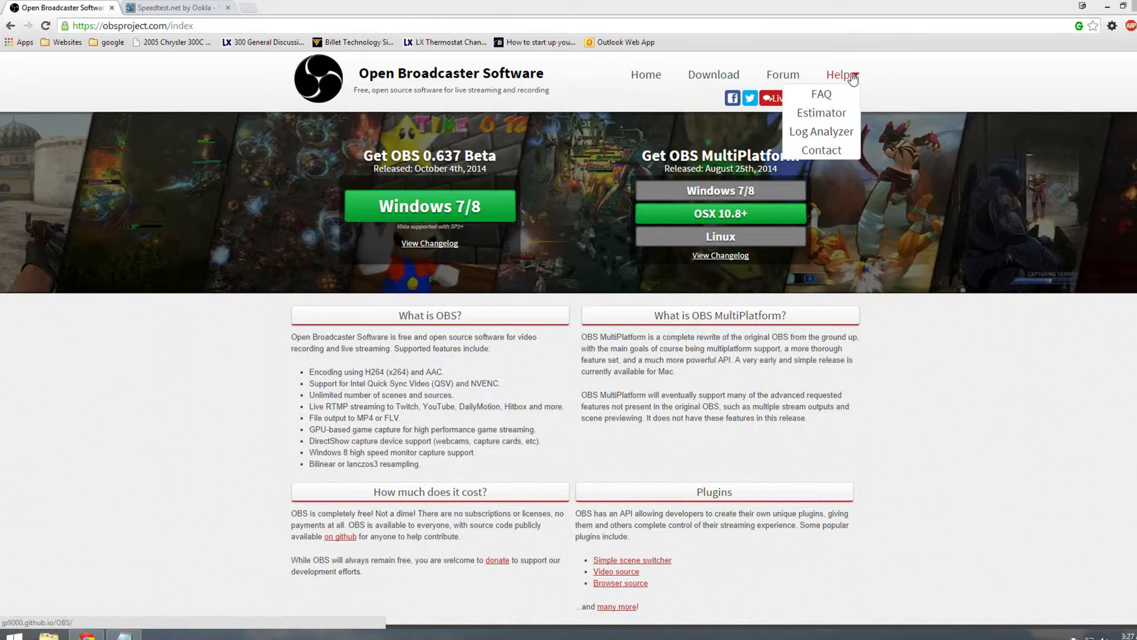
{"action": "left_click", "coordinate": [823, 114]}
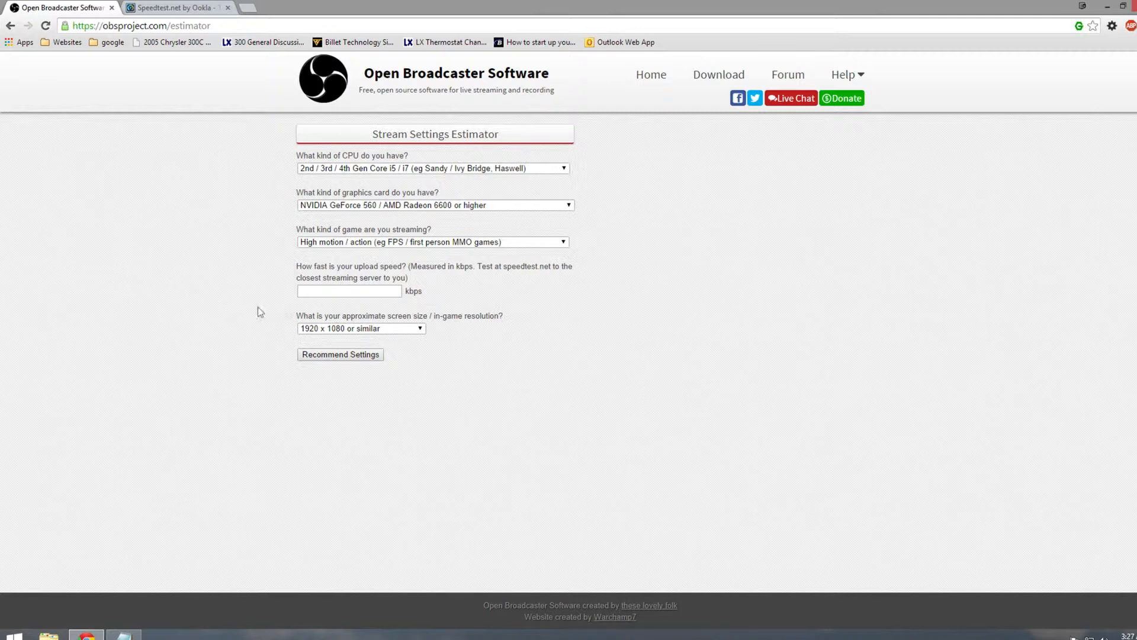
{"action": "left_click", "coordinate": [320, 291]}
{"action": "left_click", "coordinate": [463, 168]}
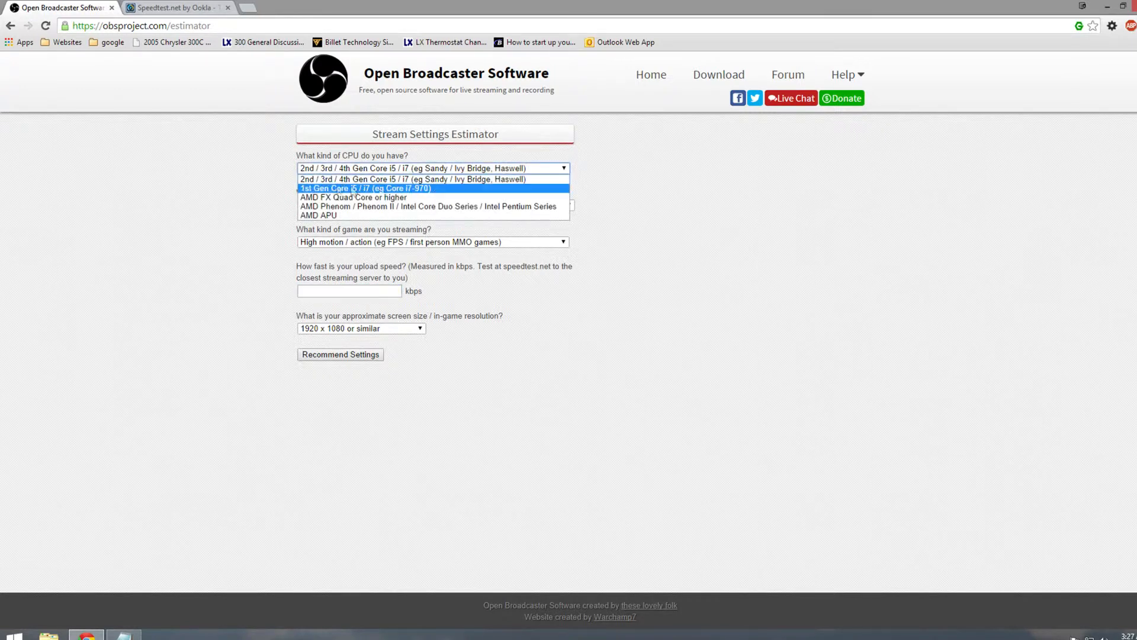
{"action": "left_click", "coordinate": [450, 197]}
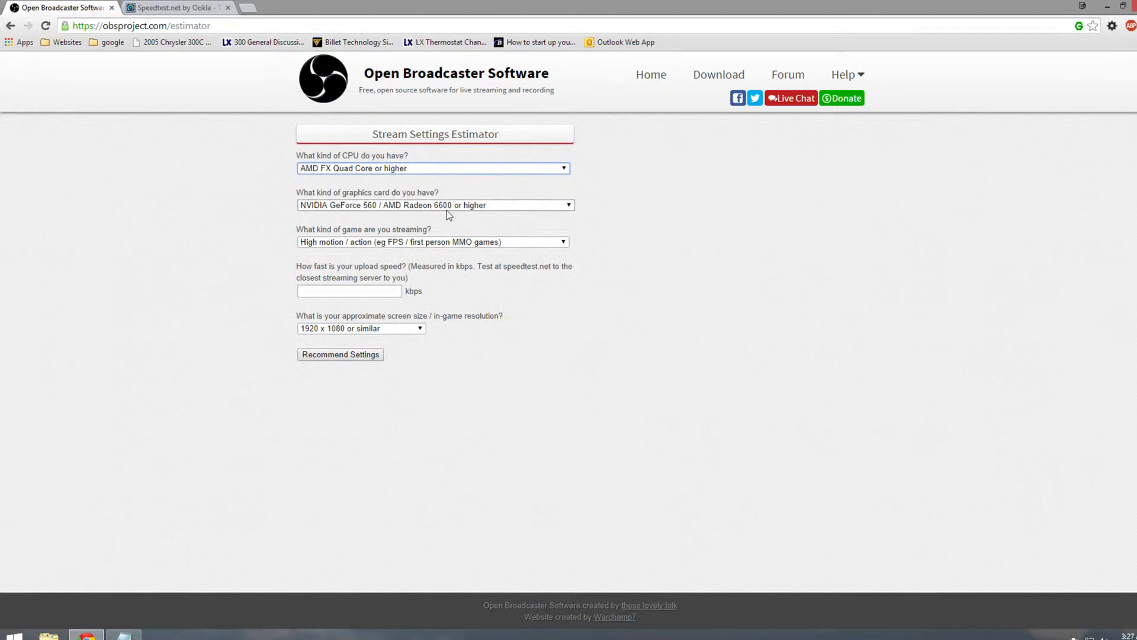
- Choose high motion / action as the game type and keep the screen size at 1920 x 1080 or similar
{"action": "left_click", "coordinate": [435, 242]}
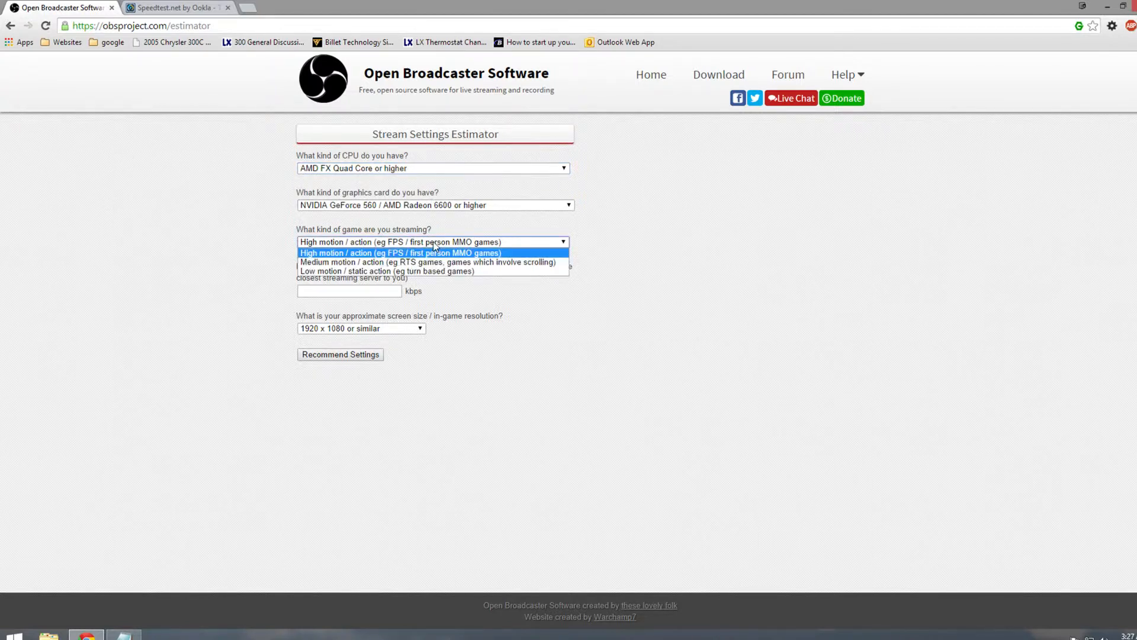
{"action": "left_click", "coordinate": [485, 254]}
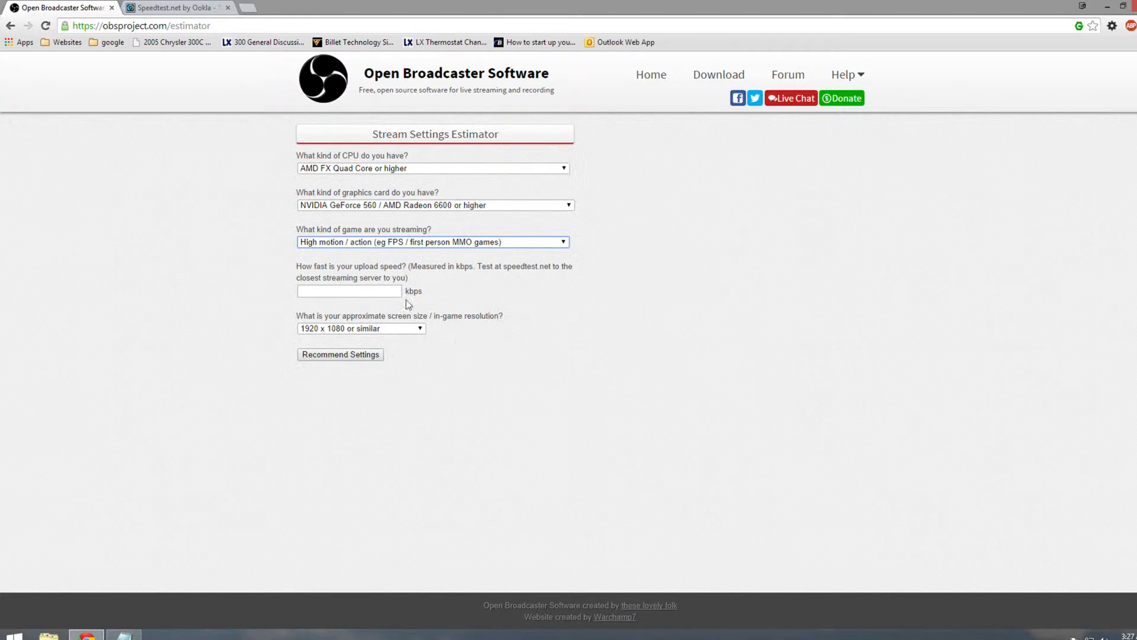
{"action": "left_click", "coordinate": [349, 291]}
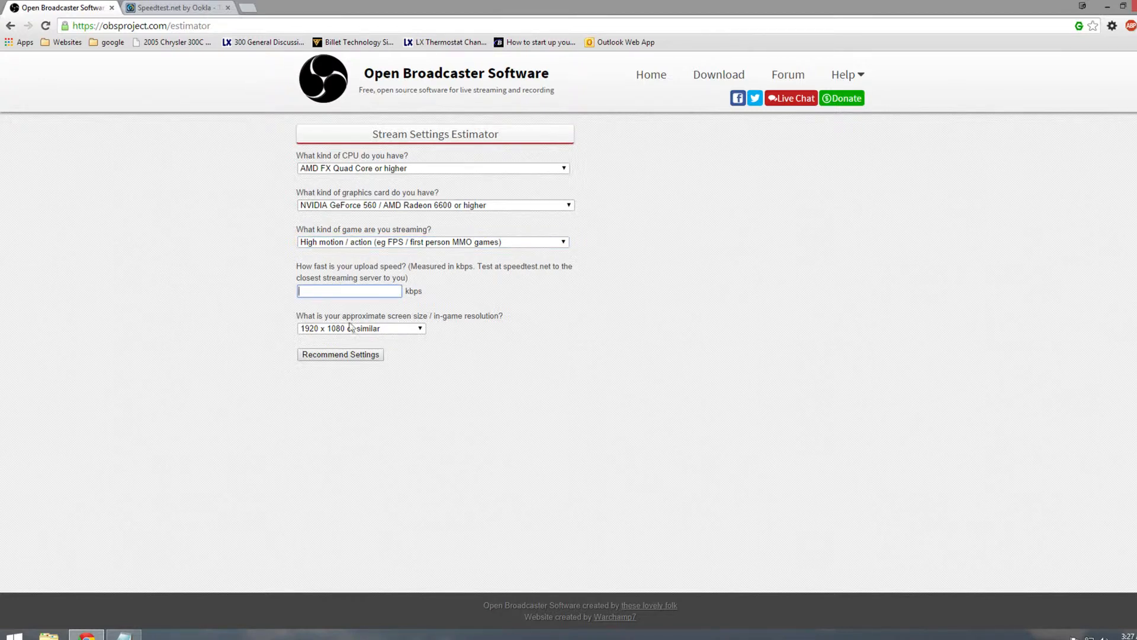
{"action": "left_click", "coordinate": [387, 330]}
{"action": "left_click", "coordinate": [388, 331]}
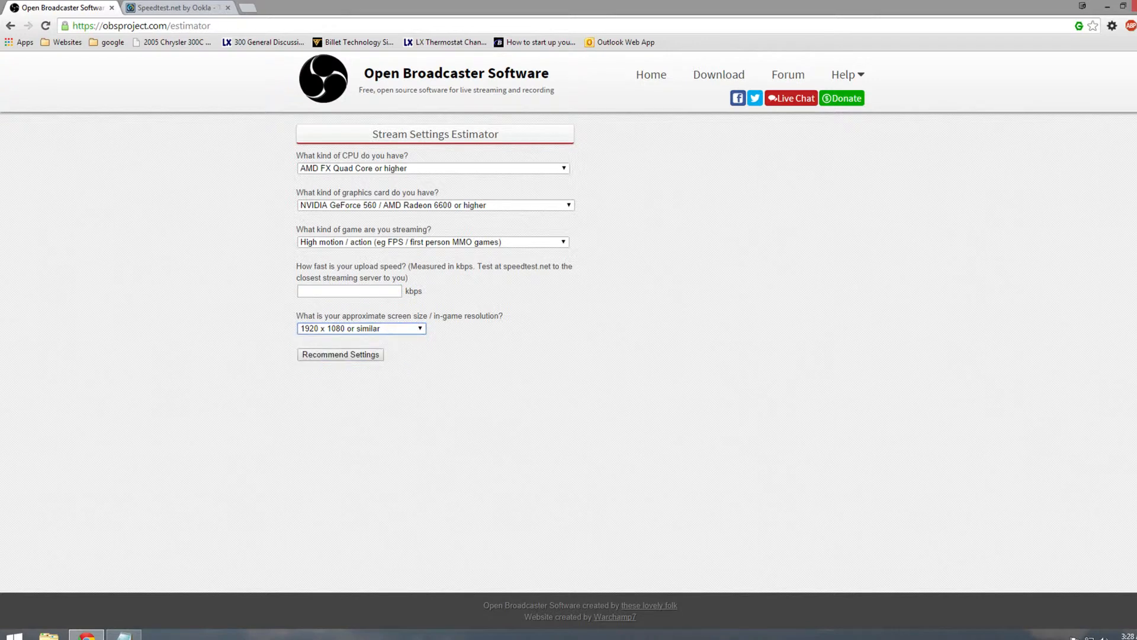
{"action": "left_click", "coordinate": [349, 291]}
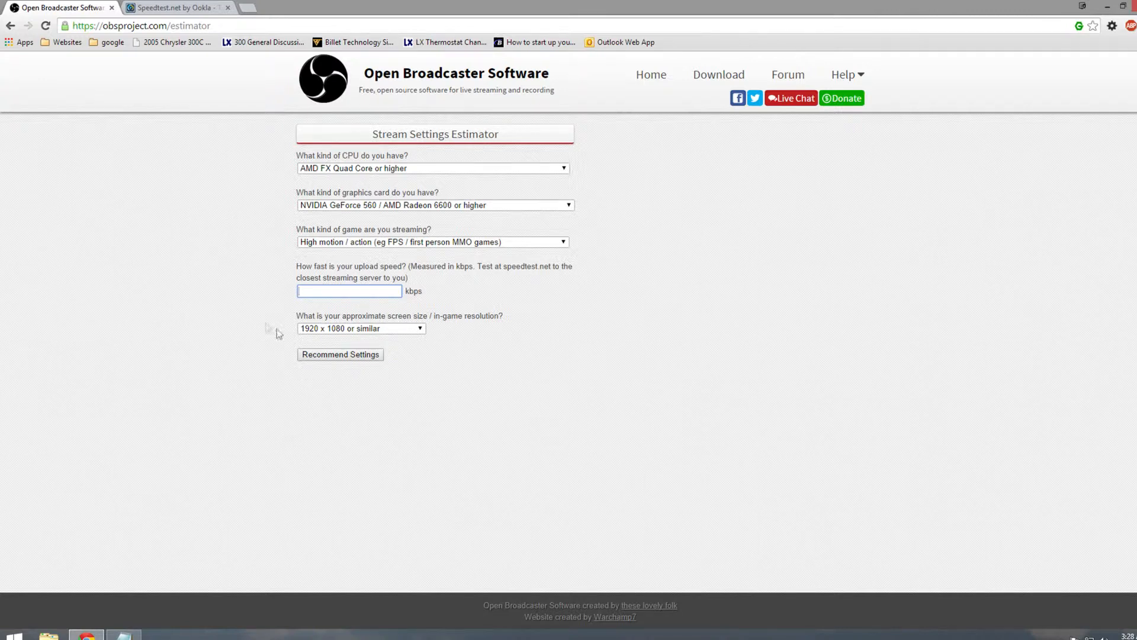
- Run an internet speed test on Speedtest.net against the Scranton, PA server
{"action": "left_click", "coordinate": [159, 10]}
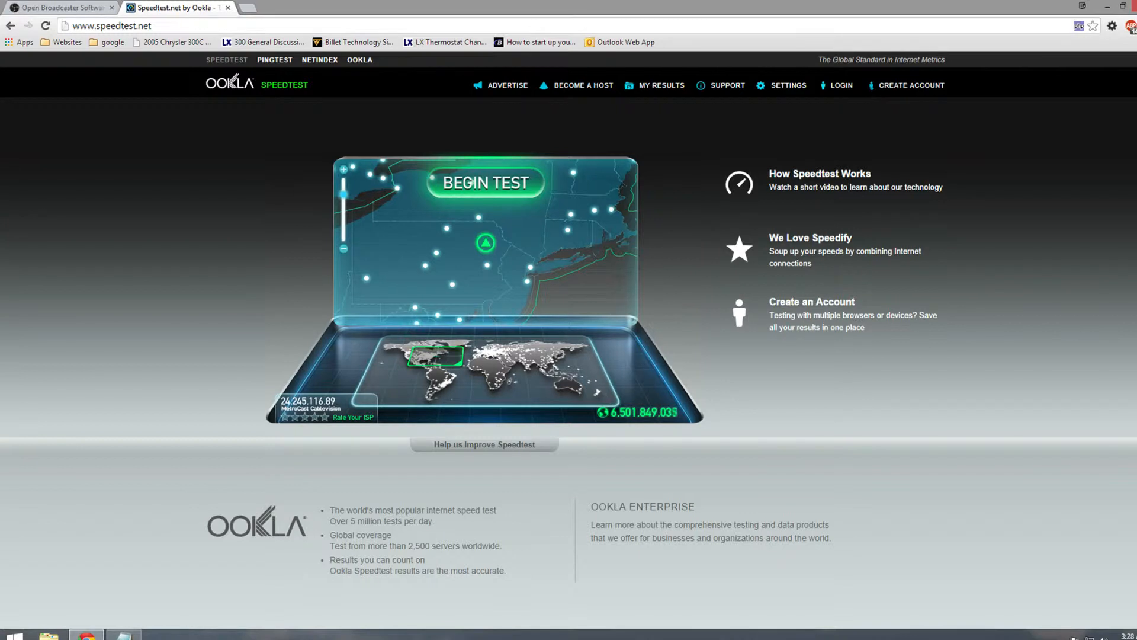
{"action": "mouse_move", "coordinate": [489, 248]}
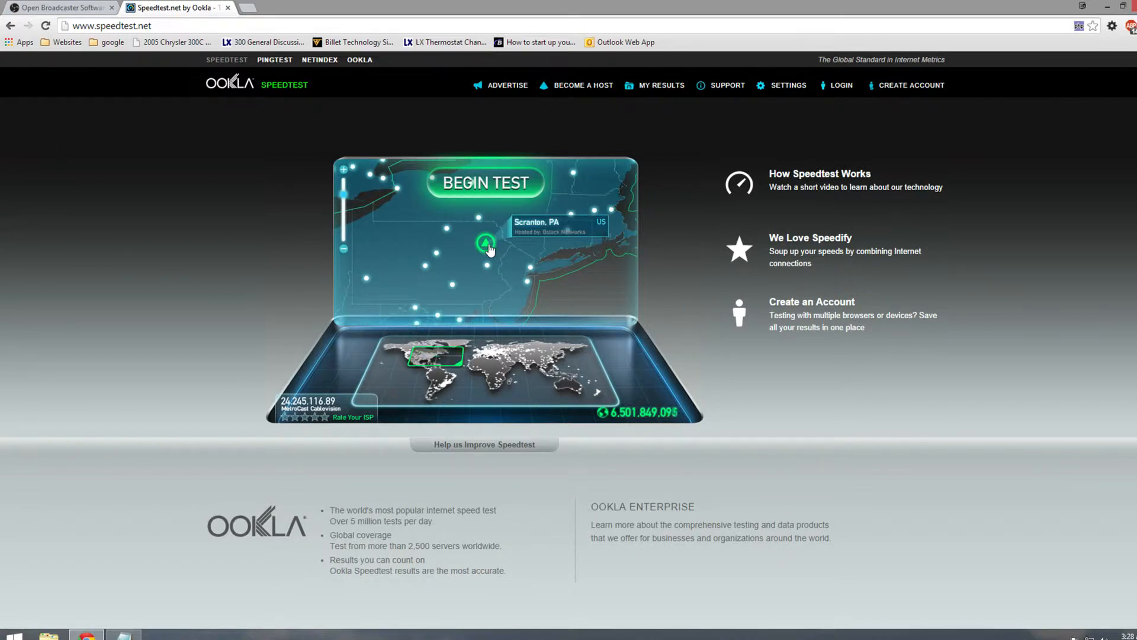
{"action": "left_click", "coordinate": [486, 244]}
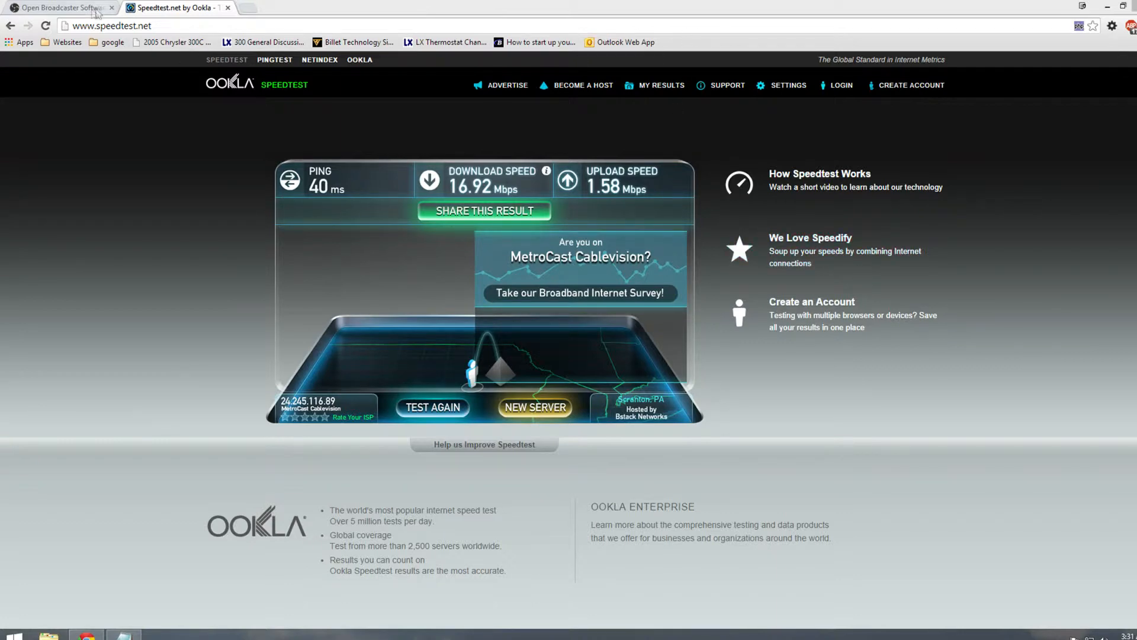
- Enter an upload speed of 1580 kbps in the stream estimator and generate the recommended settings
{"action": "left_click", "coordinate": [86, 9]}
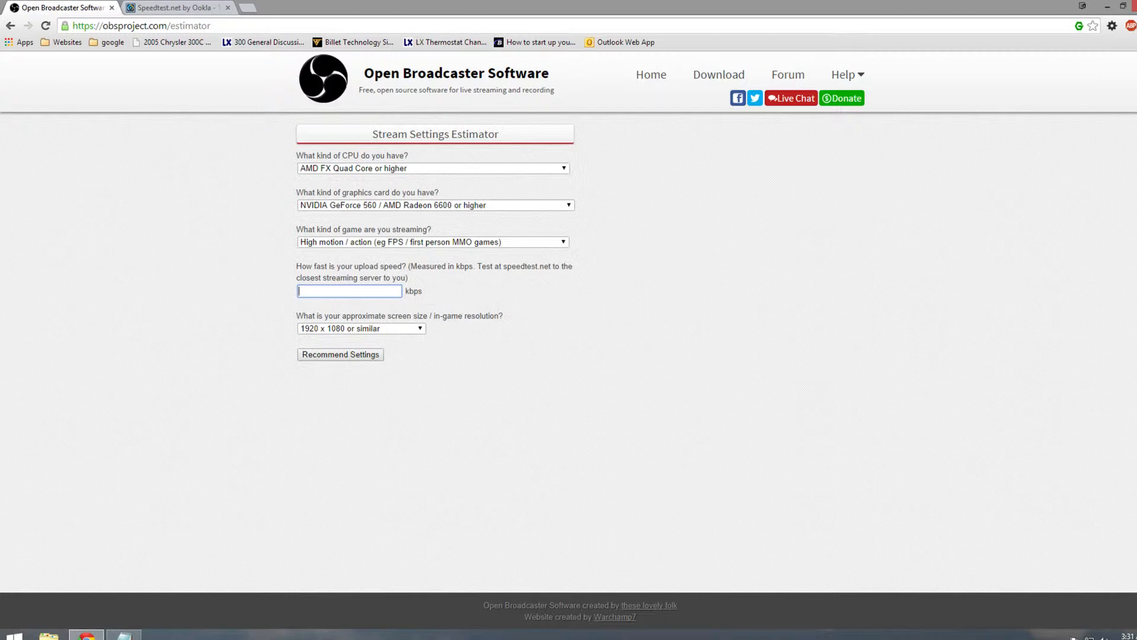
{"action": "type", "text": "1580"}
{"action": "left_click", "coordinate": [339, 357]}
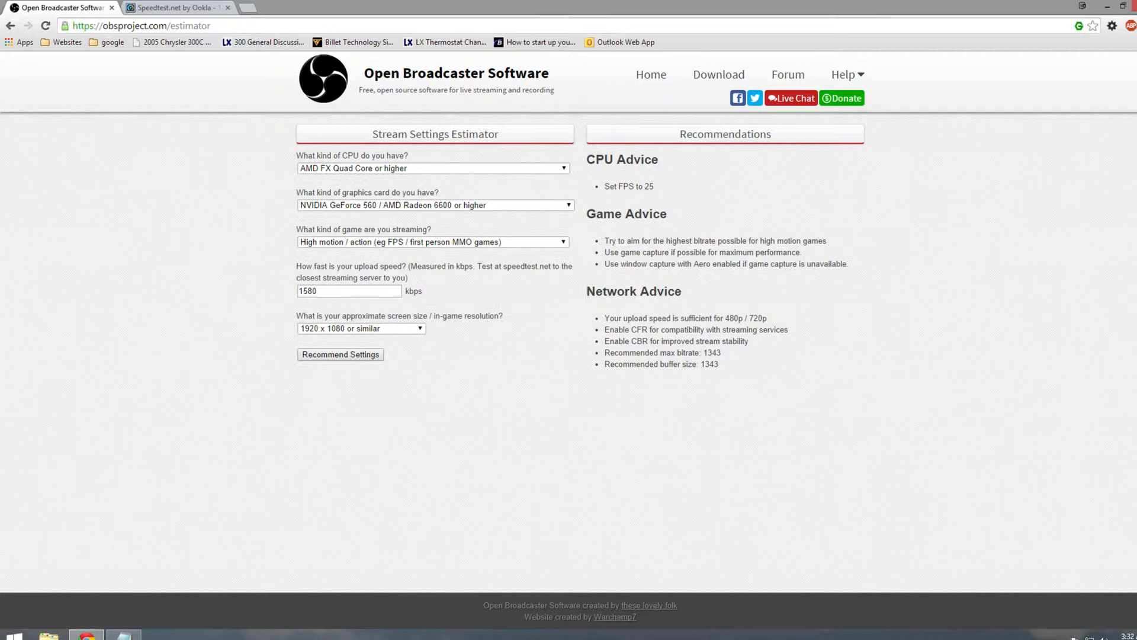
- Switch to Open Broadcaster Software and open its settings, placing the dialog so the website's recommendations stay readable
{"action": "left_click_drag", "start_coordinate": [1136, 170], "coordinate": [309, 176]}
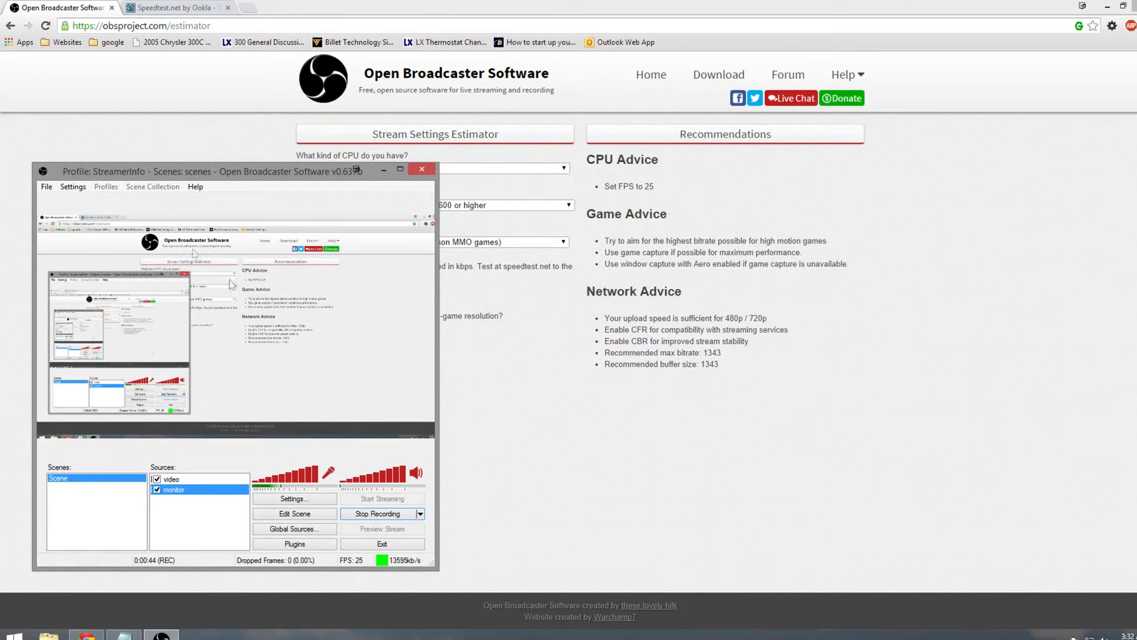
{"action": "left_click", "coordinate": [73, 187]}
{"action": "left_click", "coordinate": [82, 199]}
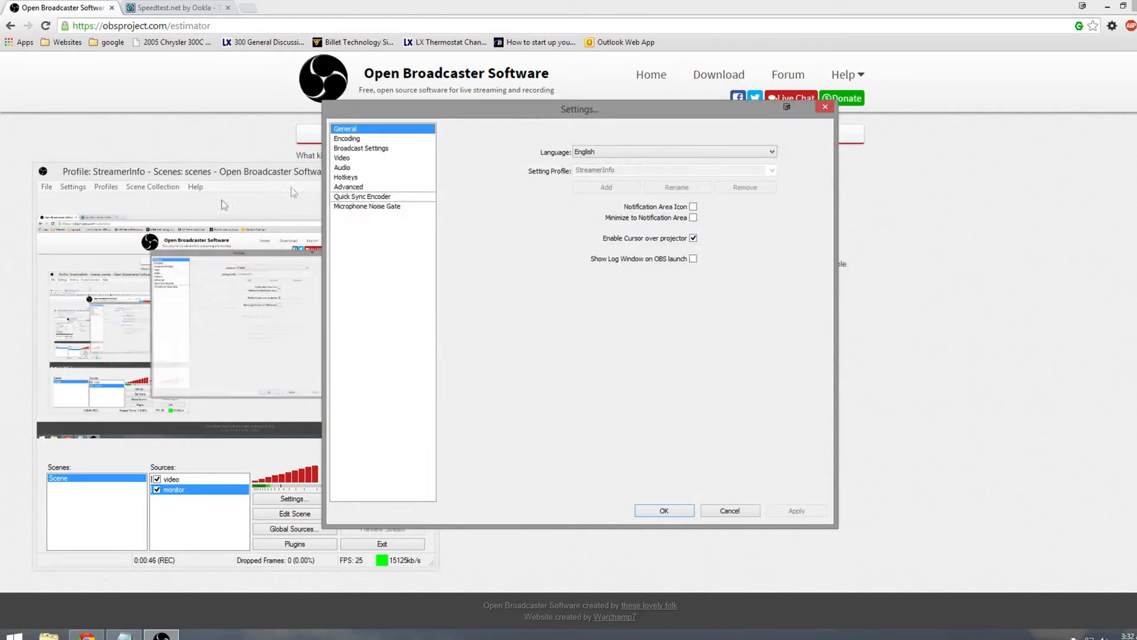
{"action": "left_click_drag", "start_coordinate": [540, 107], "coordinate": [251, 102]}
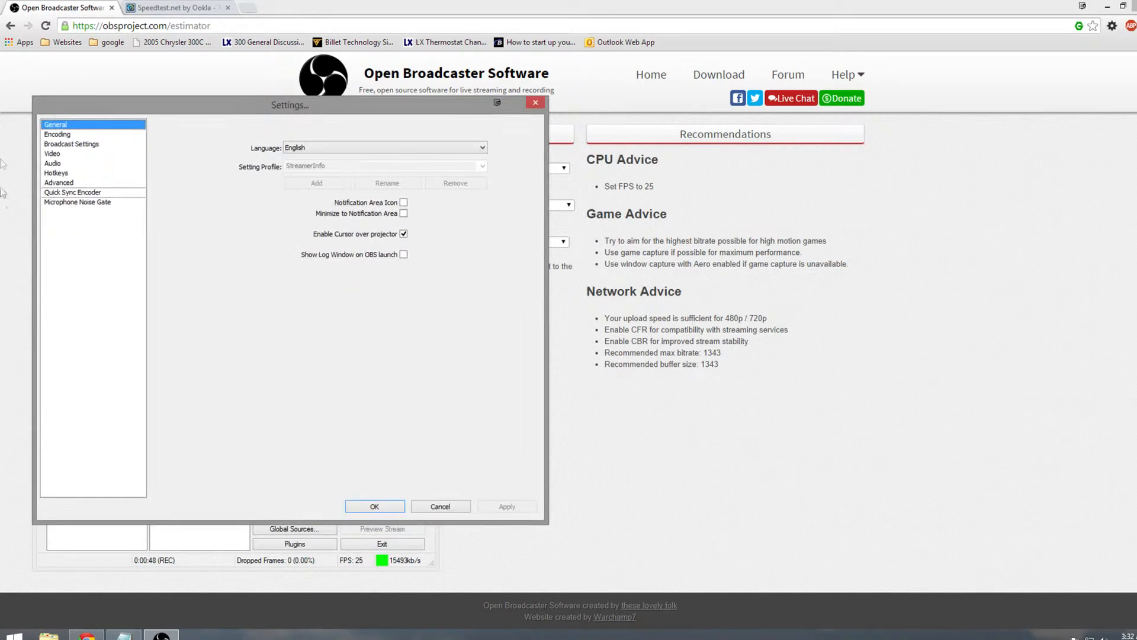
- Examine the maximum bitrate in the video encoding settings against the recommended value
{"action": "left_click", "coordinate": [62, 136]}
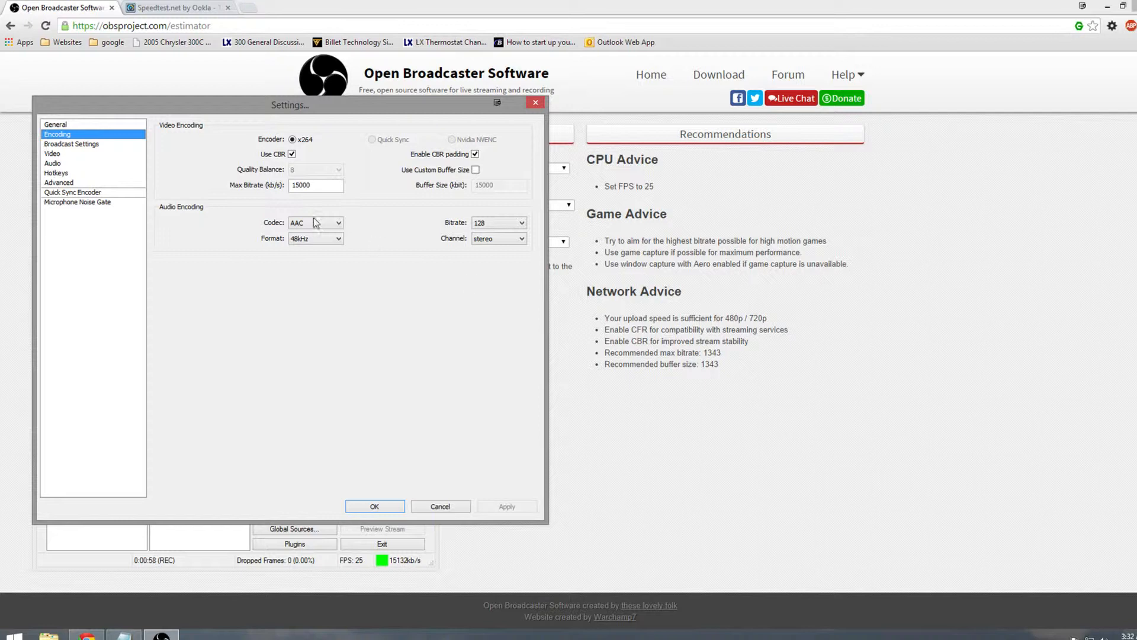
{"action": "left_click_drag", "start_coordinate": [312, 185], "coordinate": [290, 186]}
{"action": "mouse_move", "coordinate": [326, 191]}
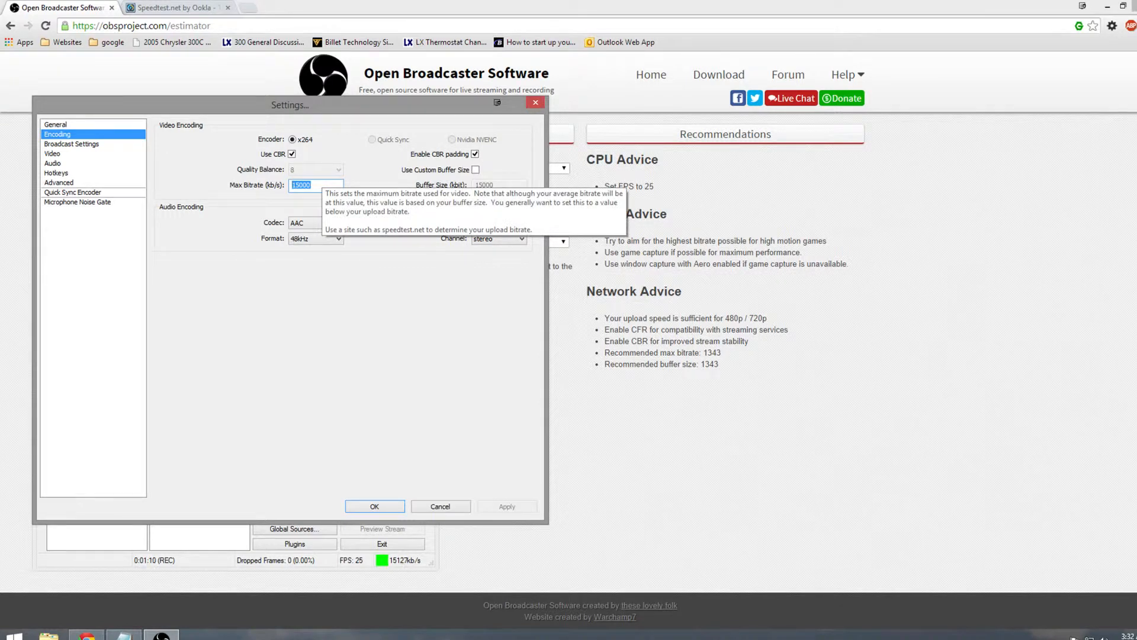
{"action": "left_click", "coordinate": [320, 185]}
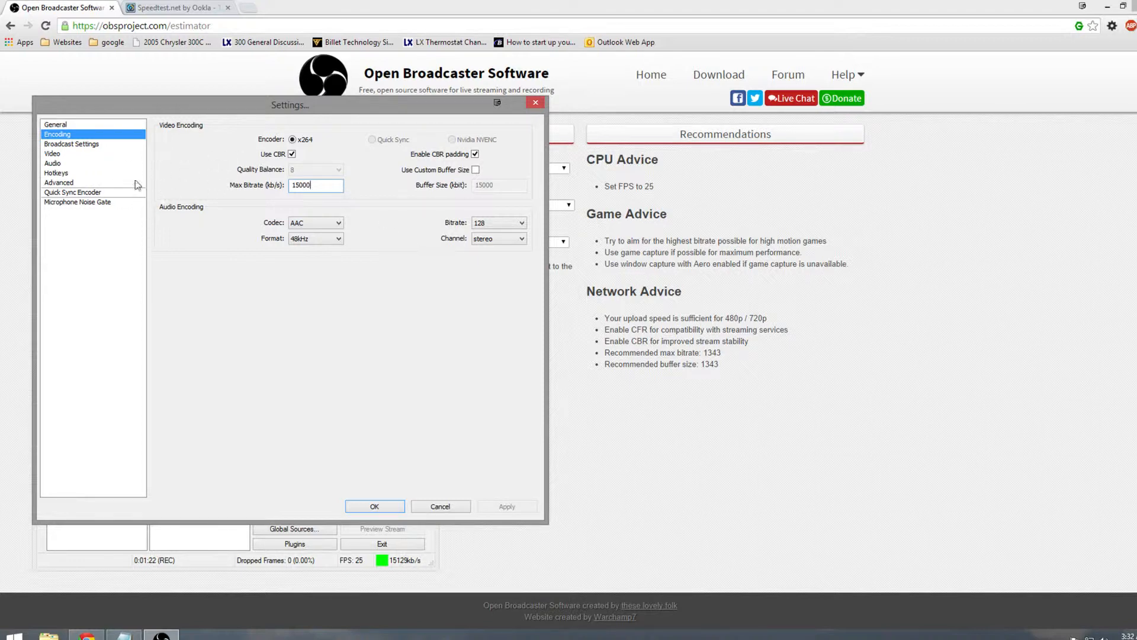
- Set the video resolution downscale to 1.50 (1280x720), keep 25 FPS, and save the changes
{"action": "left_click", "coordinate": [48, 155]}
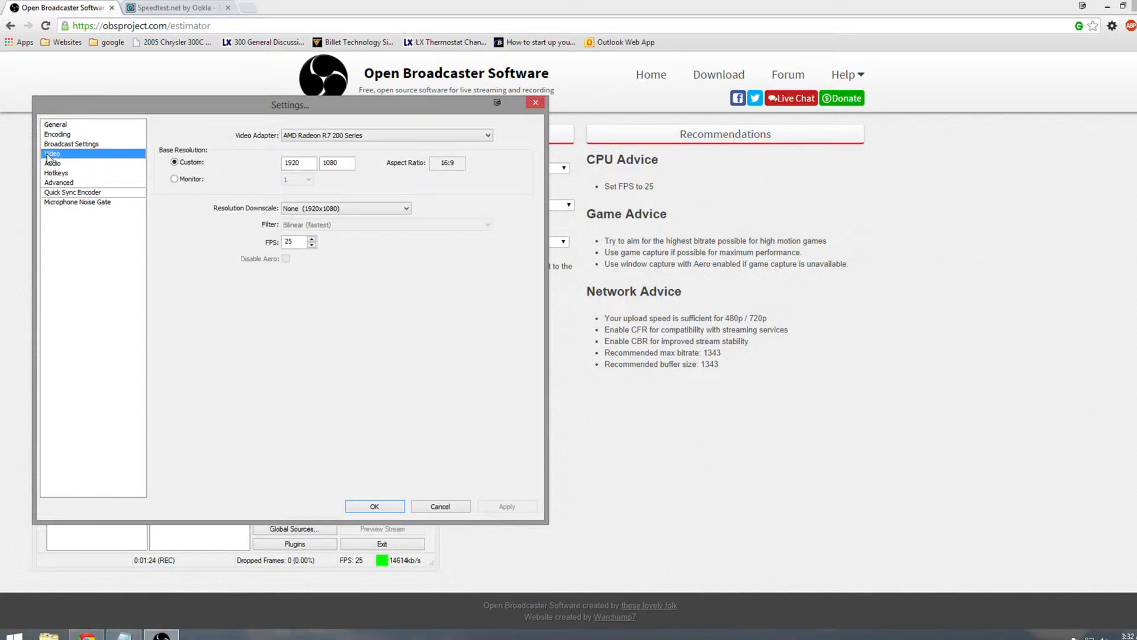
{"action": "key", "text": "Tab"}
{"action": "key", "text": "Tab"}
{"action": "left_click", "coordinate": [375, 208]}
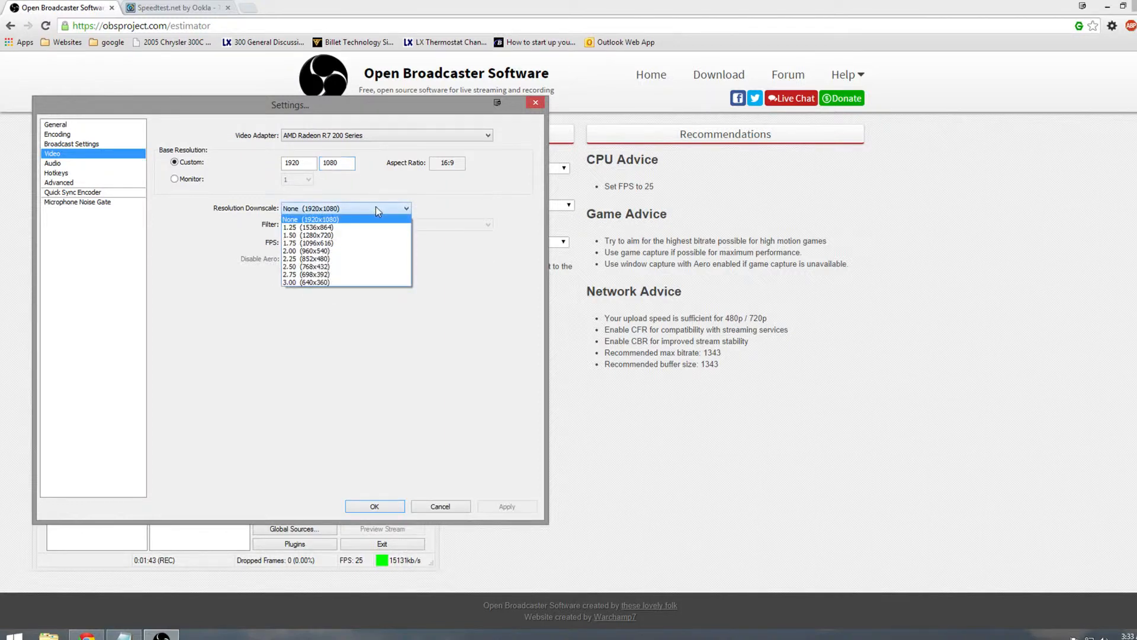
{"action": "left_click", "coordinate": [346, 236]}
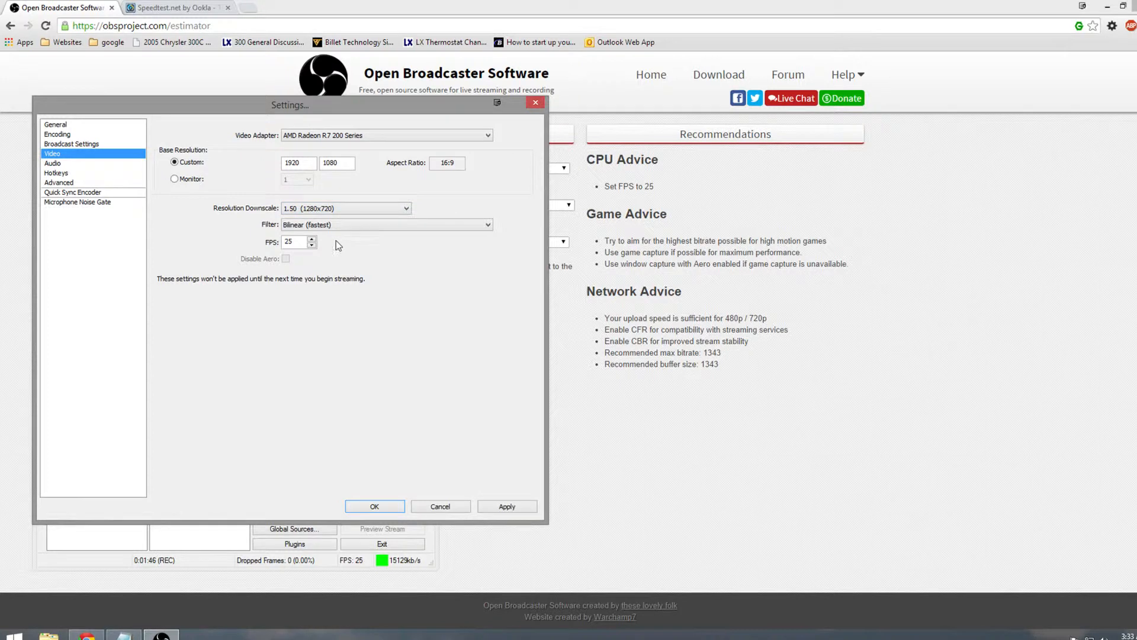
{"action": "double_click", "coordinate": [284, 243]}
{"action": "left_click", "coordinate": [102, 144]}
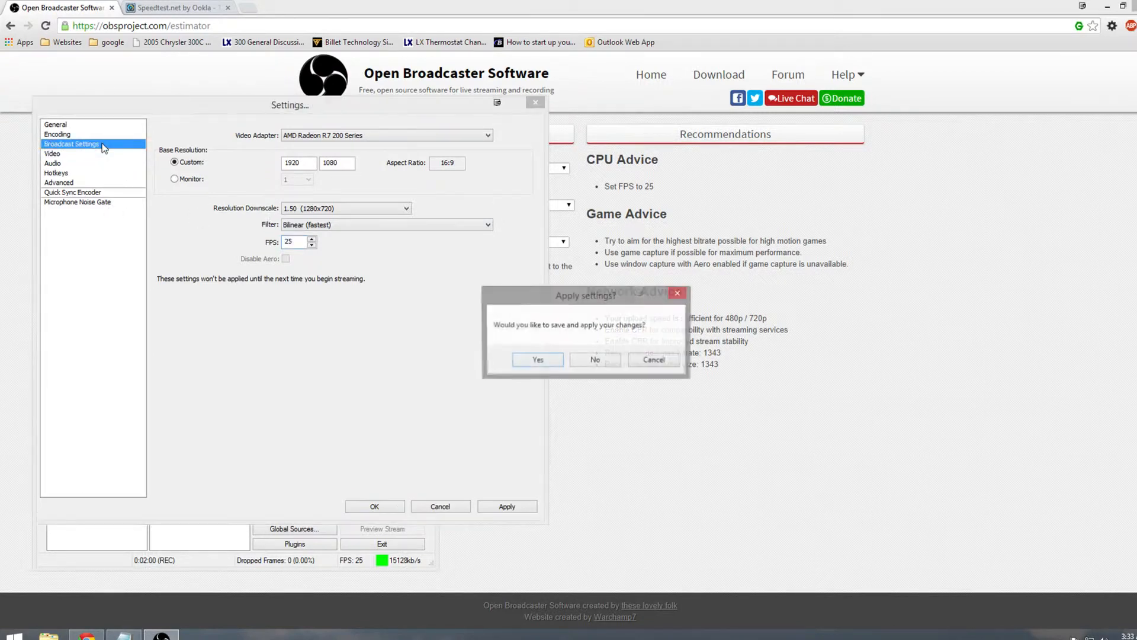
{"action": "left_click", "coordinate": [542, 367]}
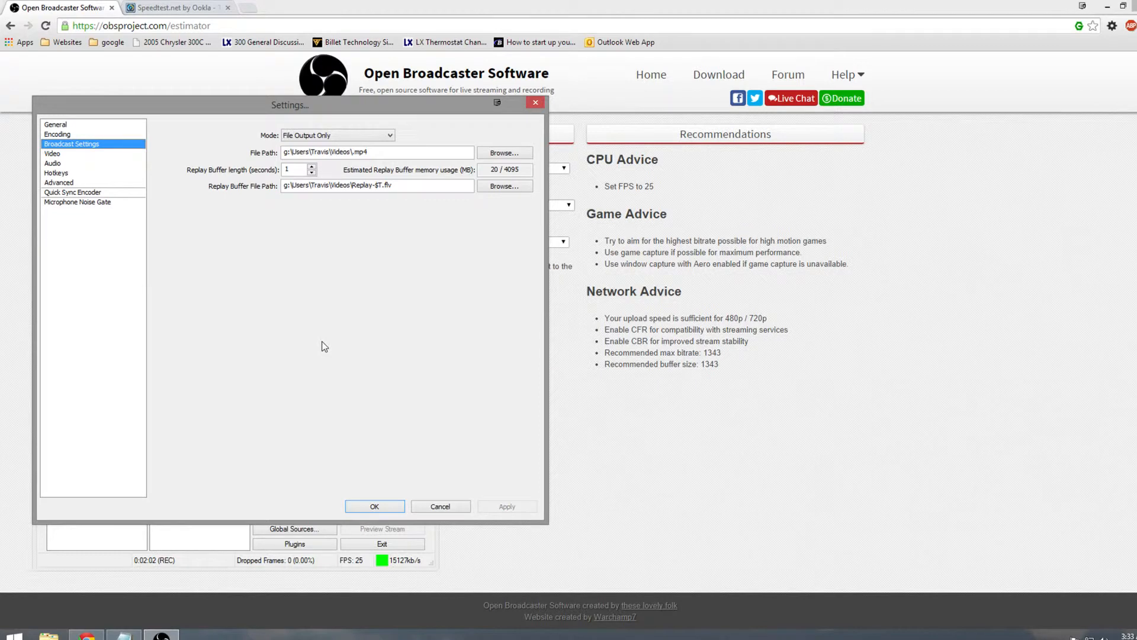
- Set the broadcast mode to Live Stream and accept the settings
{"action": "left_click", "coordinate": [353, 136]}
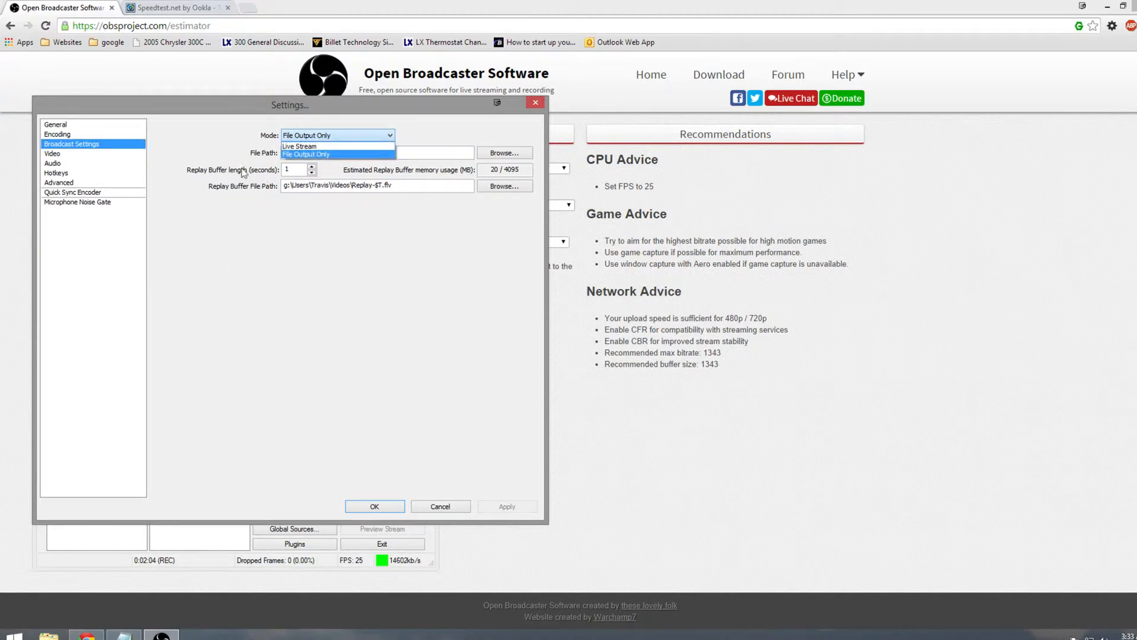
{"action": "left_click", "coordinate": [315, 146]}
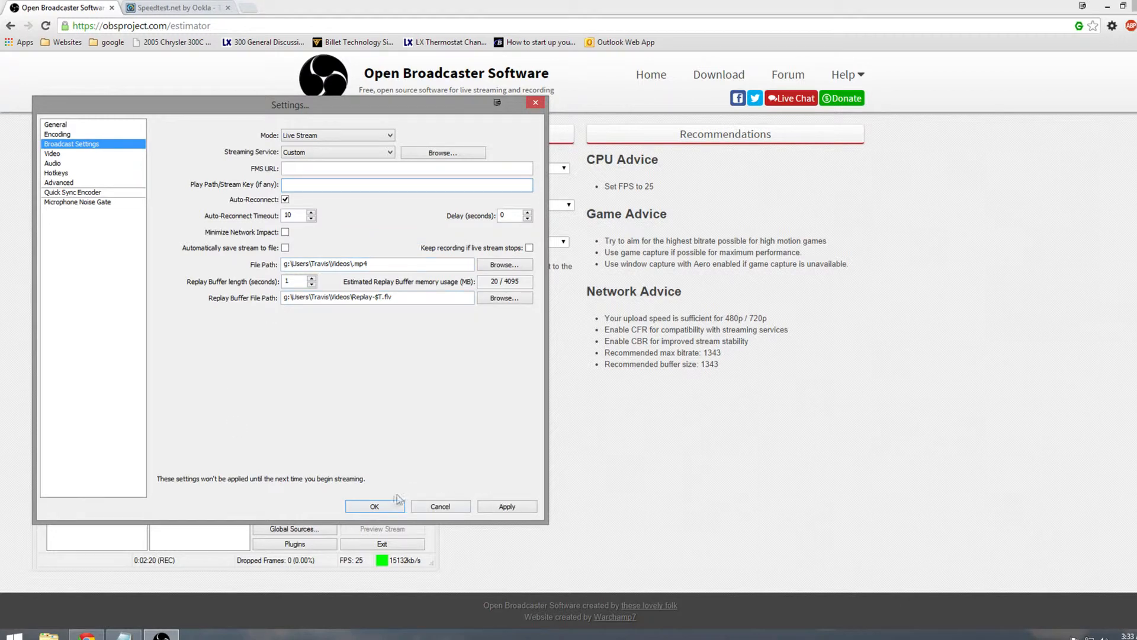
{"action": "left_click", "coordinate": [378, 508]}
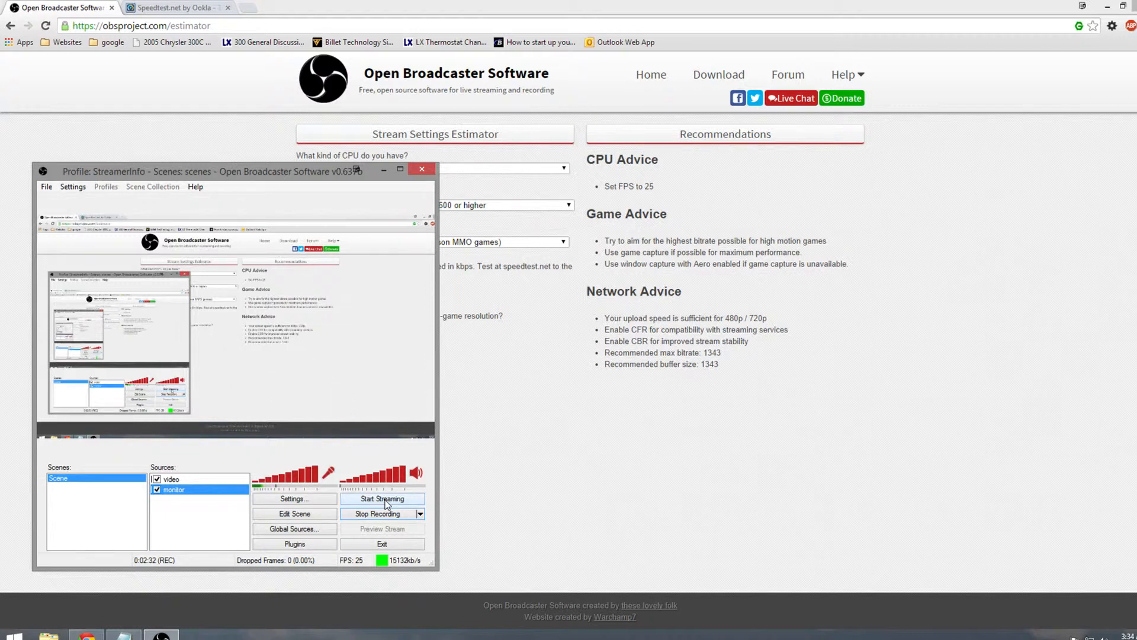
- Add a source named Game Capture for the [explorer]: Videos application, and disable it in the source list
{"action": "left_click_drag", "start_coordinate": [277, 179], "coordinate": [607, 112]}
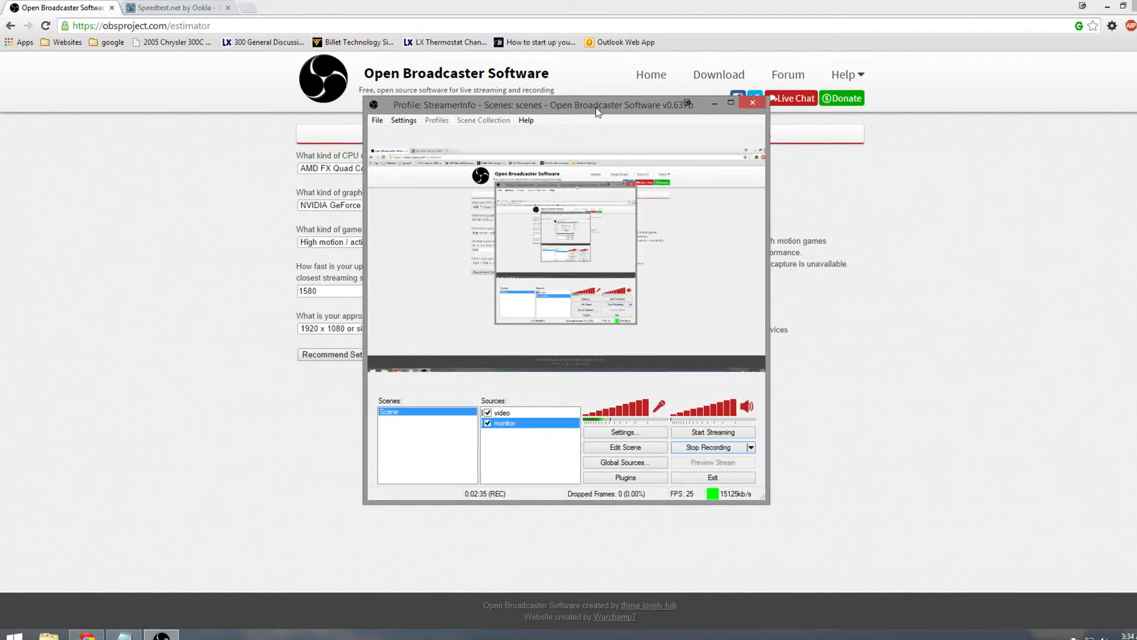
{"action": "right_click", "coordinate": [509, 439]}
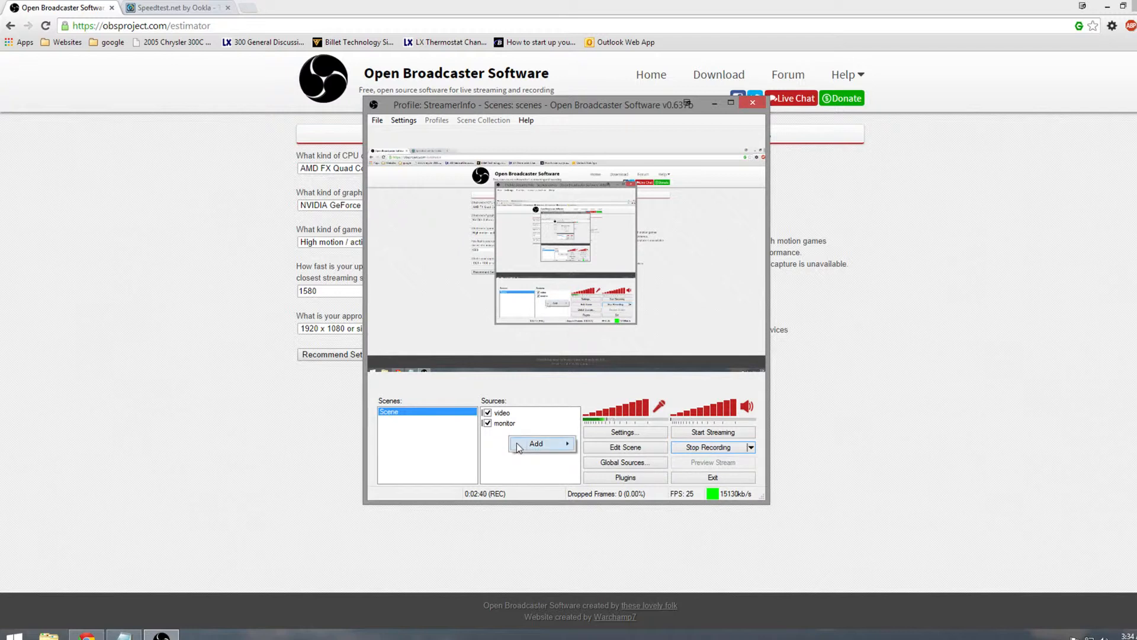
{"action": "mouse_move", "coordinate": [517, 445]}
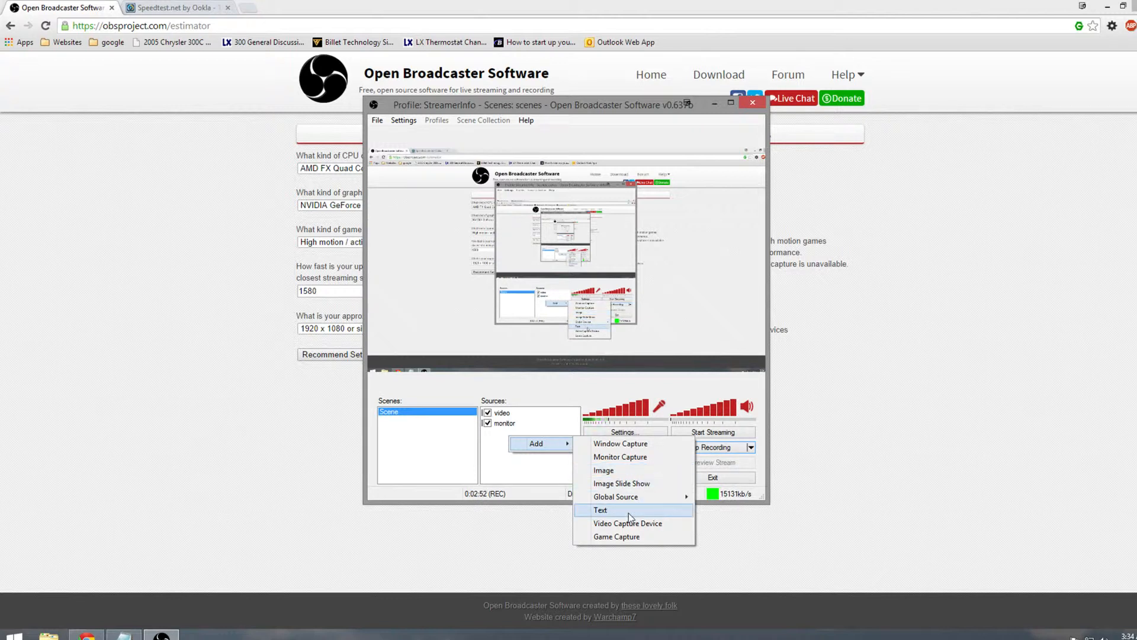
{"action": "left_click", "coordinate": [647, 538]}
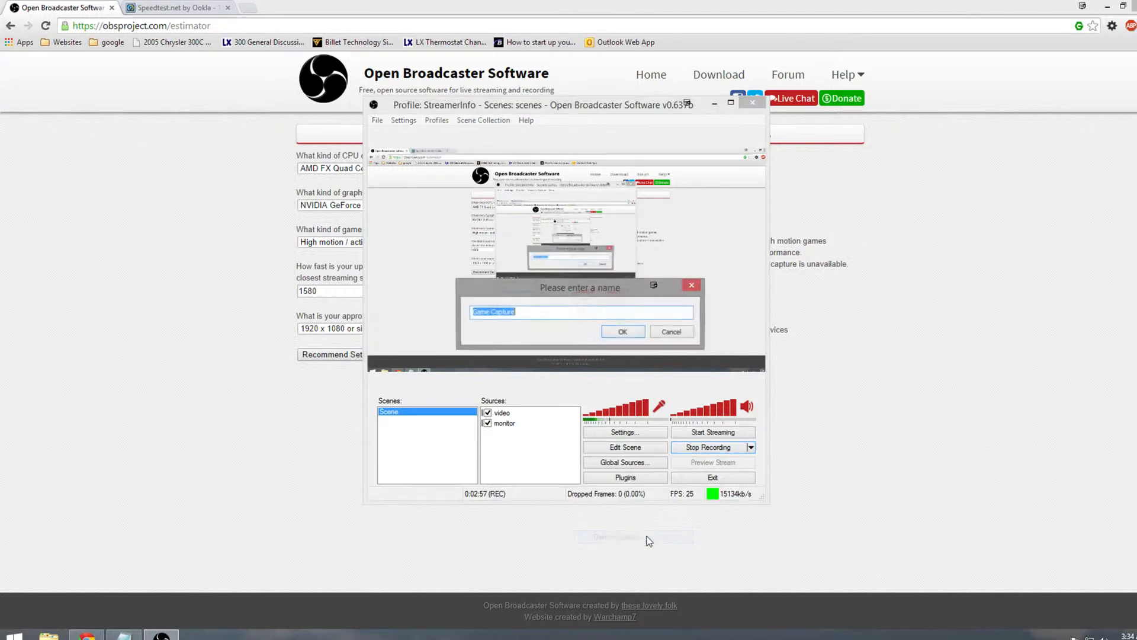
{"action": "left_click", "coordinate": [628, 332]}
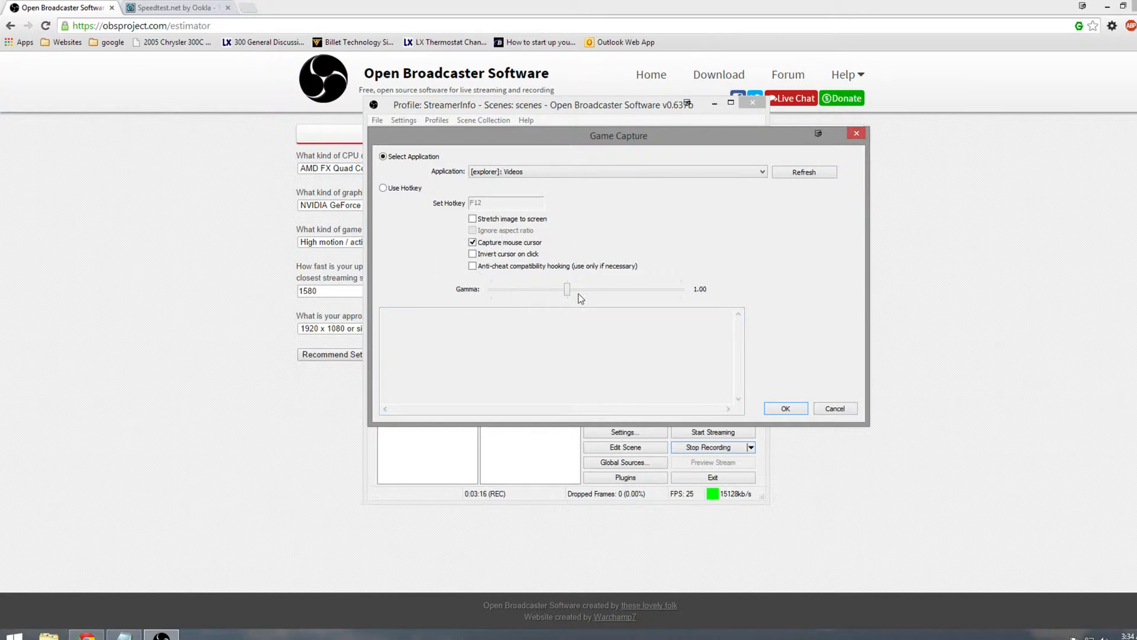
{"action": "left_click", "coordinate": [785, 408]}
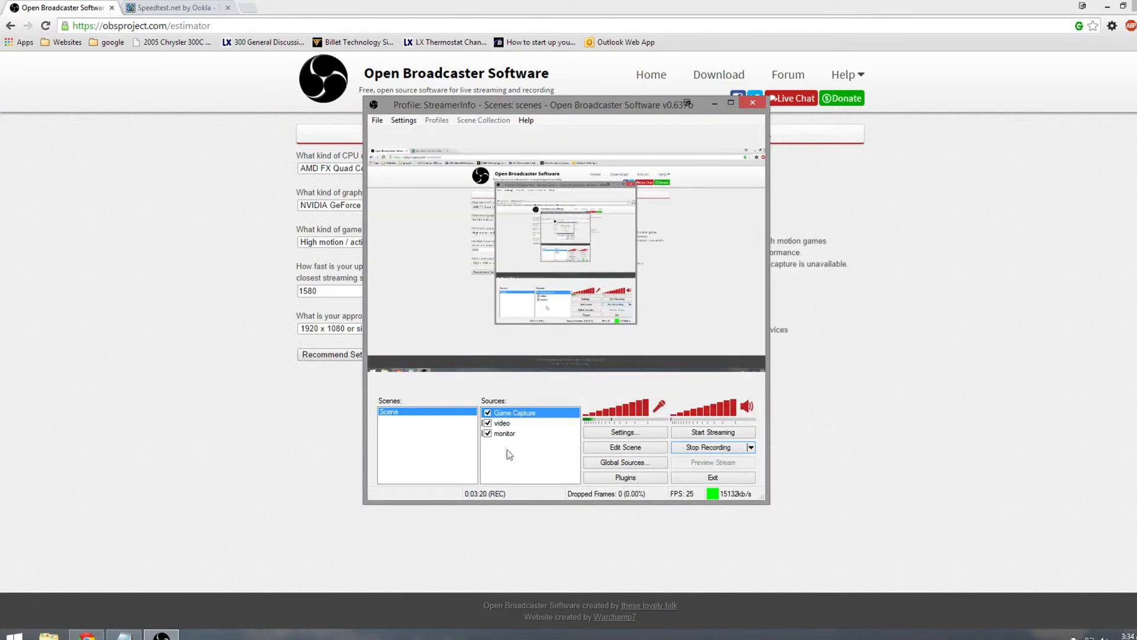
{"action": "left_click", "coordinate": [486, 414]}
{"action": "left_click", "coordinate": [488, 412]}
- Add a text source named Text to the scene and enter StreamerInfo.com as its content
{"action": "right_click", "coordinate": [516, 457]}
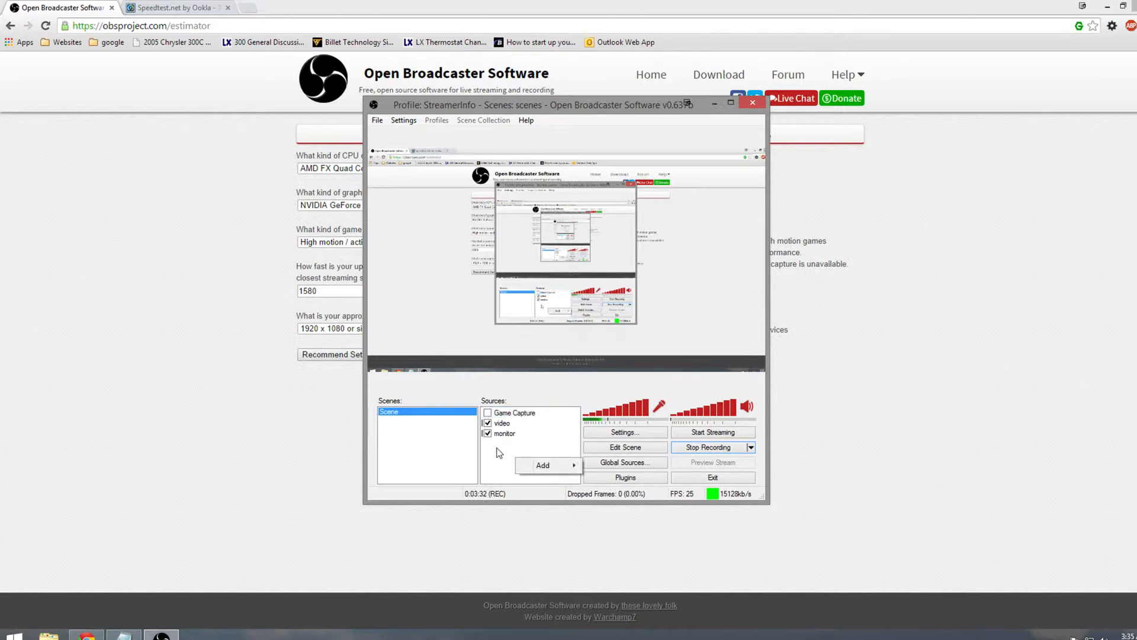
{"action": "mouse_move", "coordinate": [542, 466]}
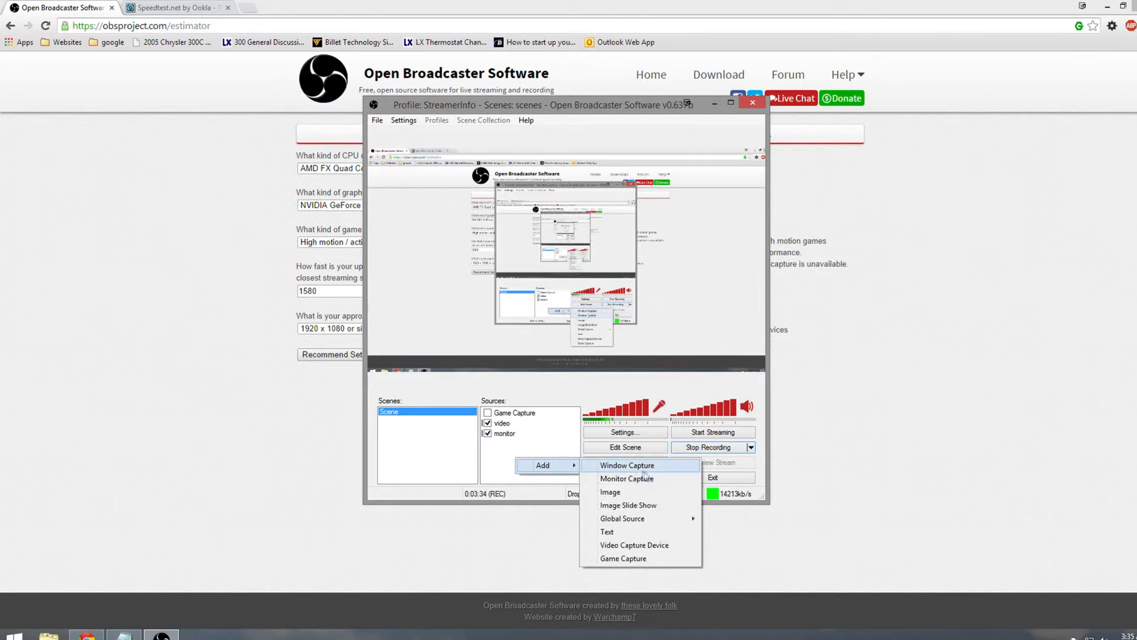
{"action": "left_click", "coordinate": [633, 532]}
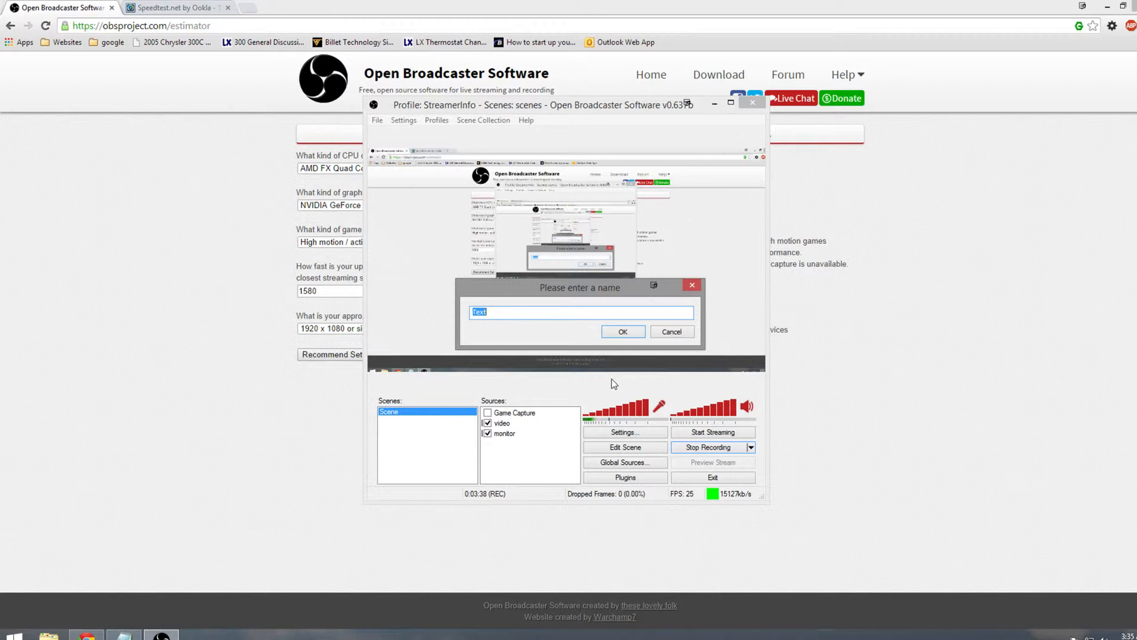
{"action": "left_click", "coordinate": [622, 333]}
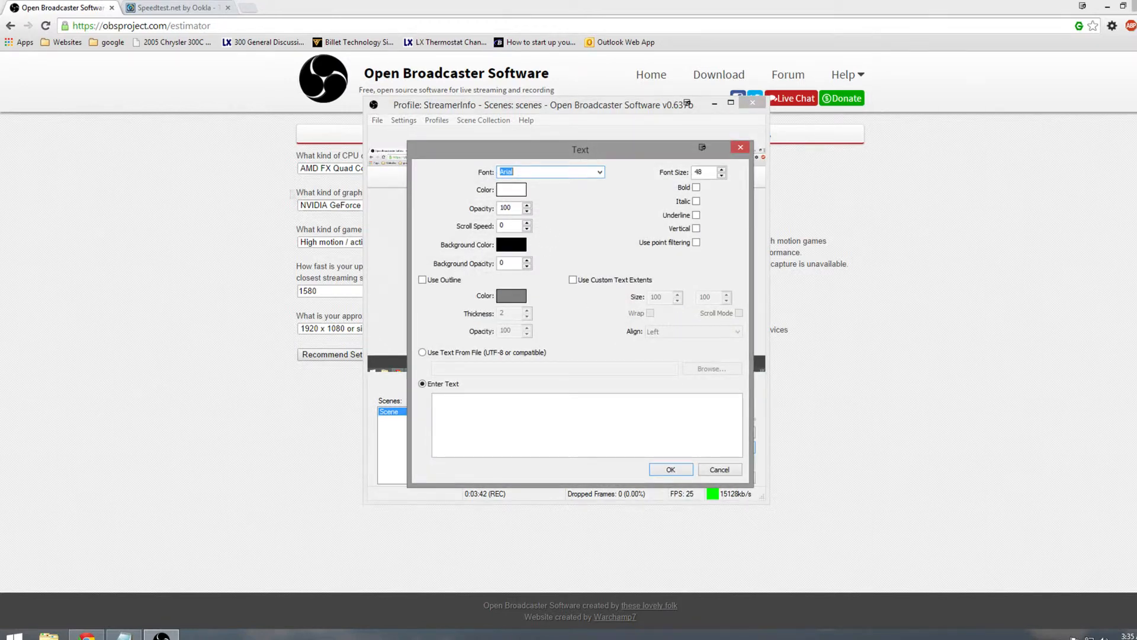
{"action": "left_click", "coordinate": [435, 399]}
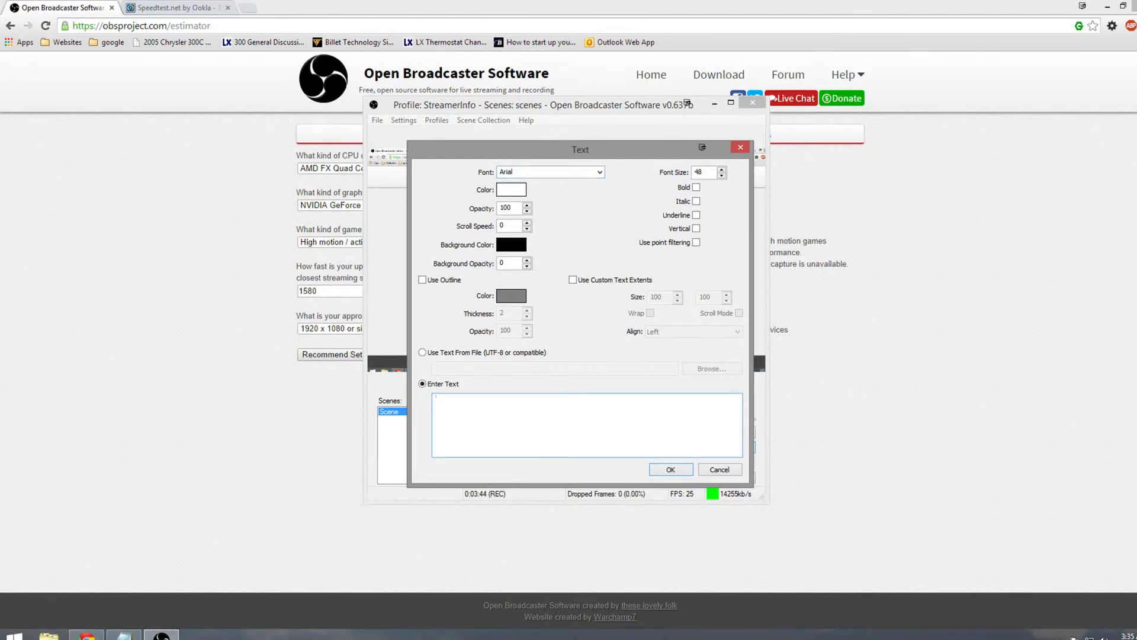
{"action": "type", "text": "StreamerInfo.com"}
- Set the text's font size to 150 and background opacity to 100, make it bold, and accept the settings
{"action": "double_click", "coordinate": [699, 172]}
{"action": "type", "text": "150"}
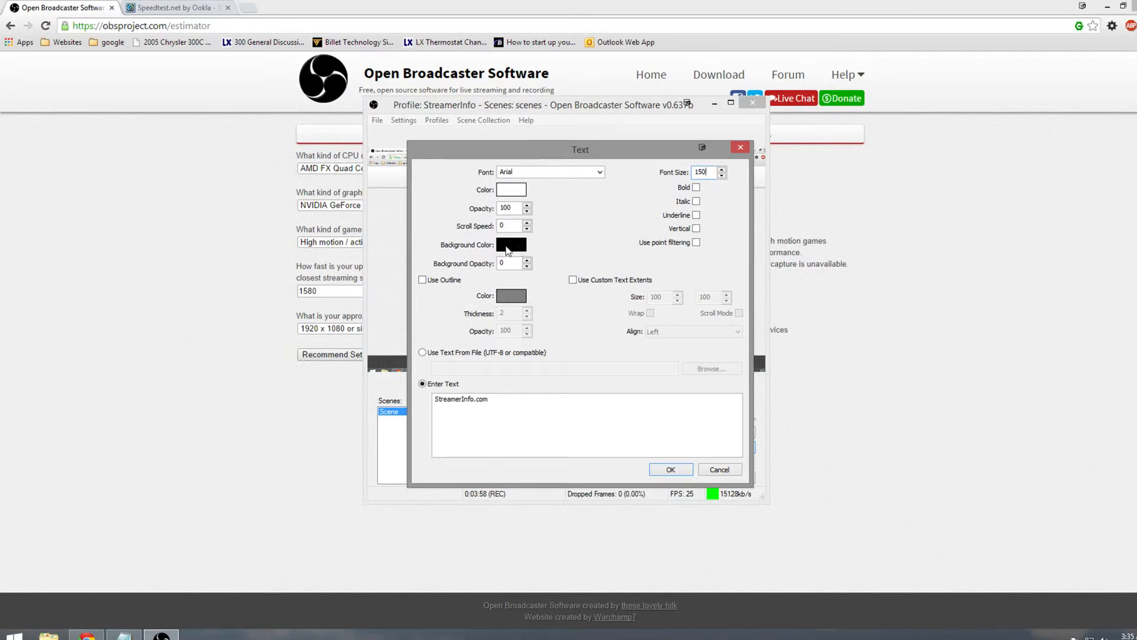
{"action": "double_click", "coordinate": [502, 263]}
{"action": "type", "text": "100"}
{"action": "double_click", "coordinate": [505, 262]}
{"action": "left_click", "coordinate": [696, 187]}
{"action": "left_click", "coordinate": [669, 469]}
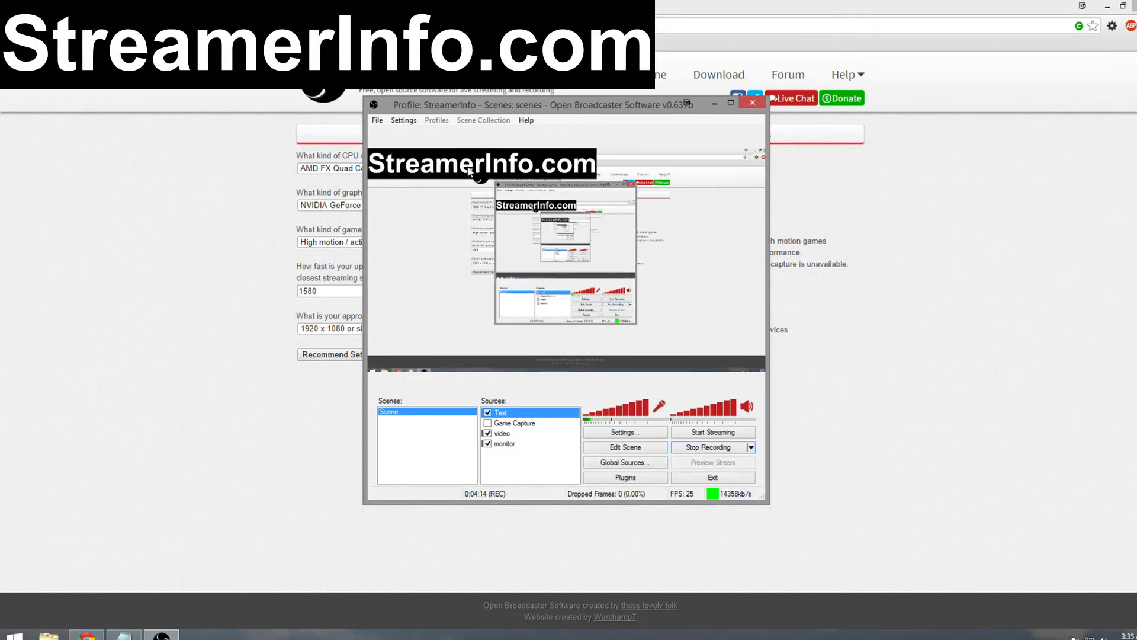
- Move the Text source to the bottom edge of the scene using its position options
{"action": "right_click", "coordinate": [505, 414]}
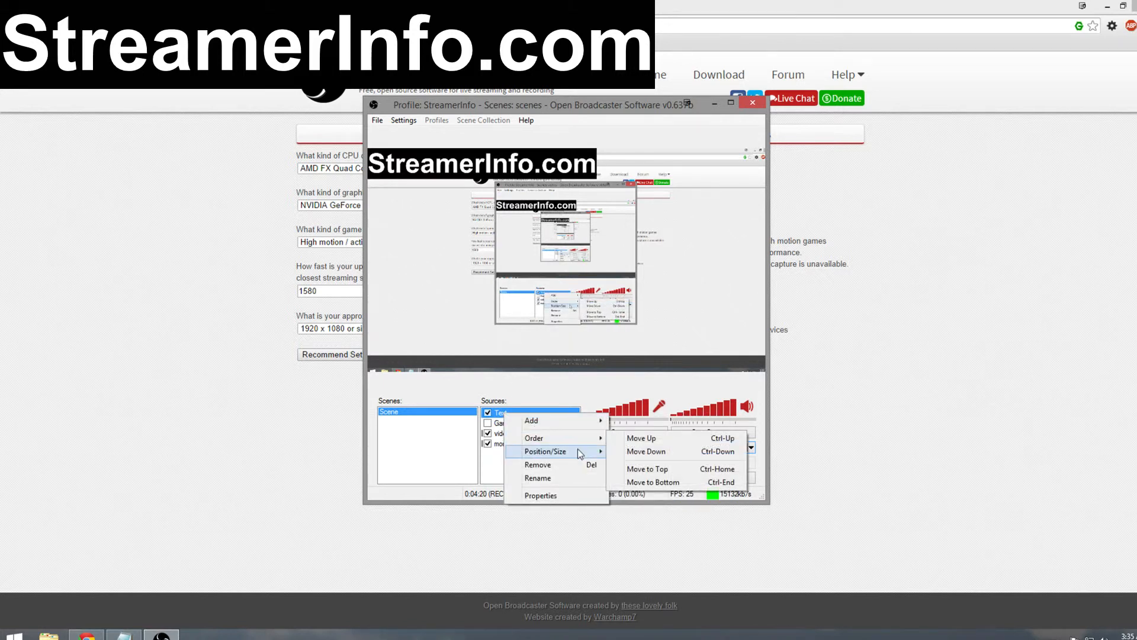
{"action": "mouse_move", "coordinate": [580, 453]}
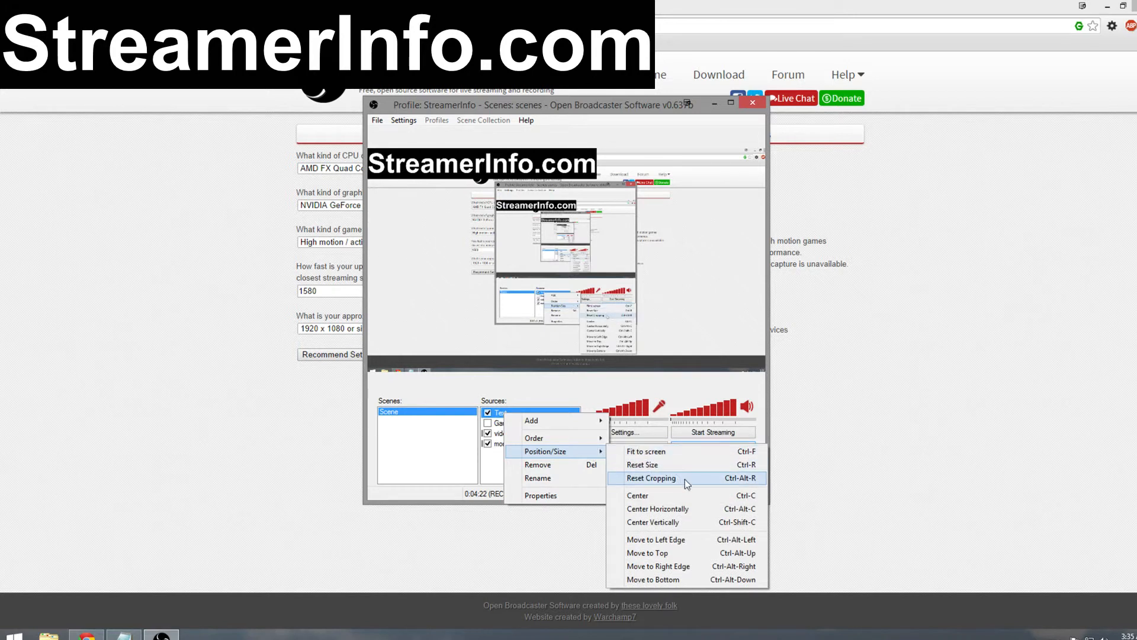
{"action": "left_click", "coordinate": [679, 578]}
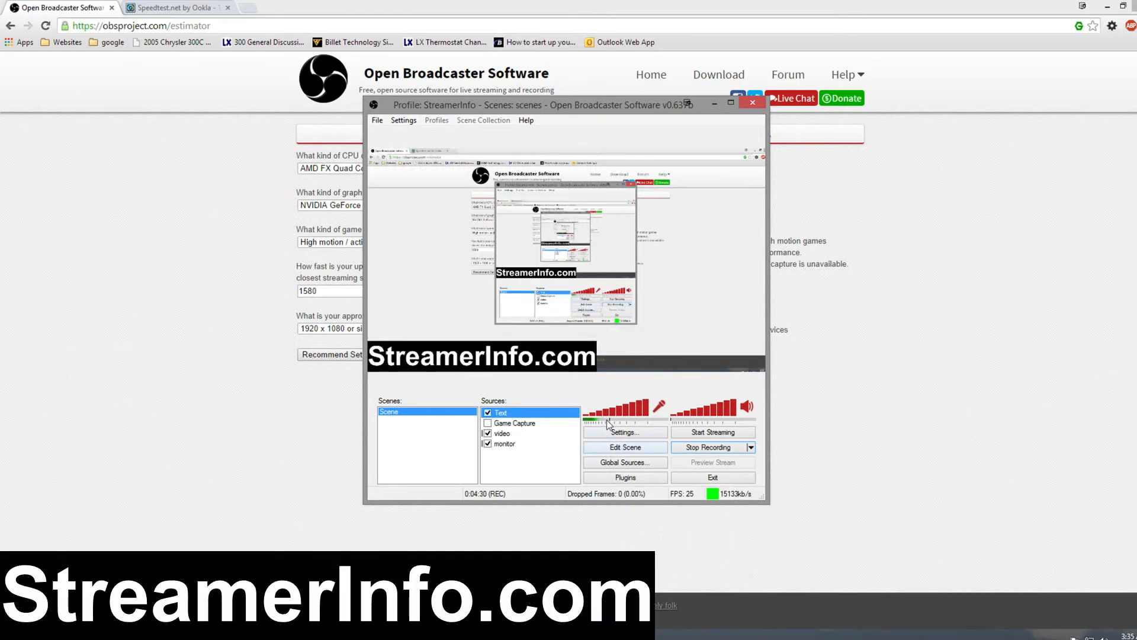